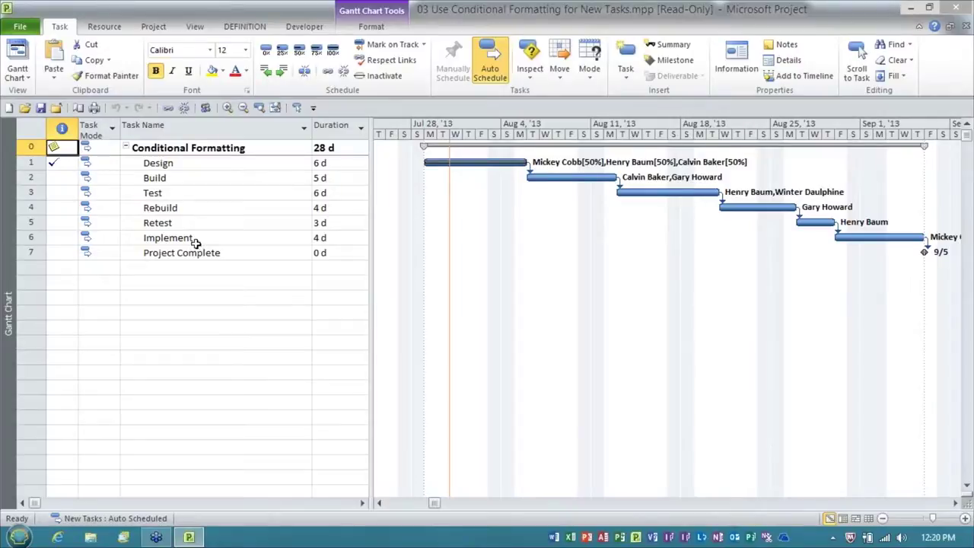
Step: Open the Gantt Chart Format Text Styles dialog and move it to the right over the tasks
{"action": "left_click", "coordinate": [366, 29]}
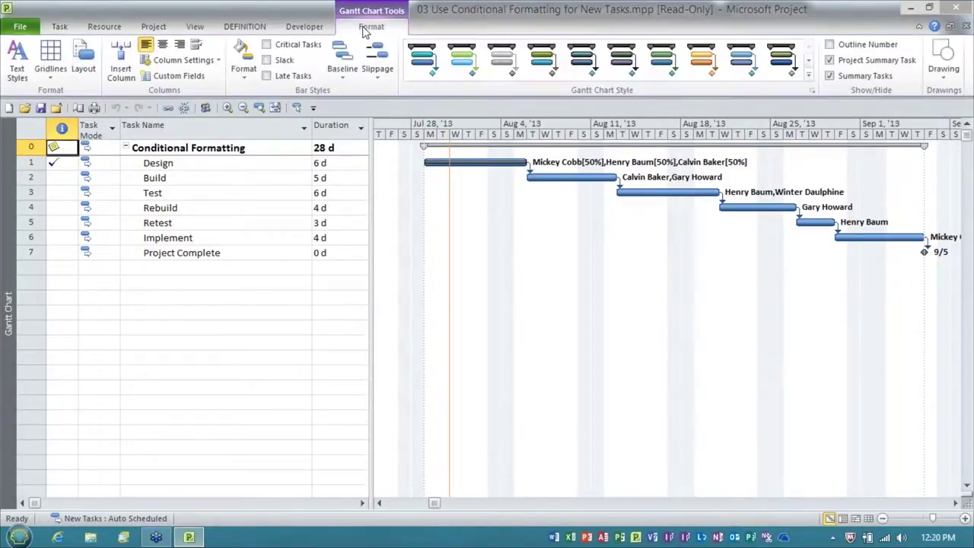
{"action": "left_click", "coordinate": [20, 71]}
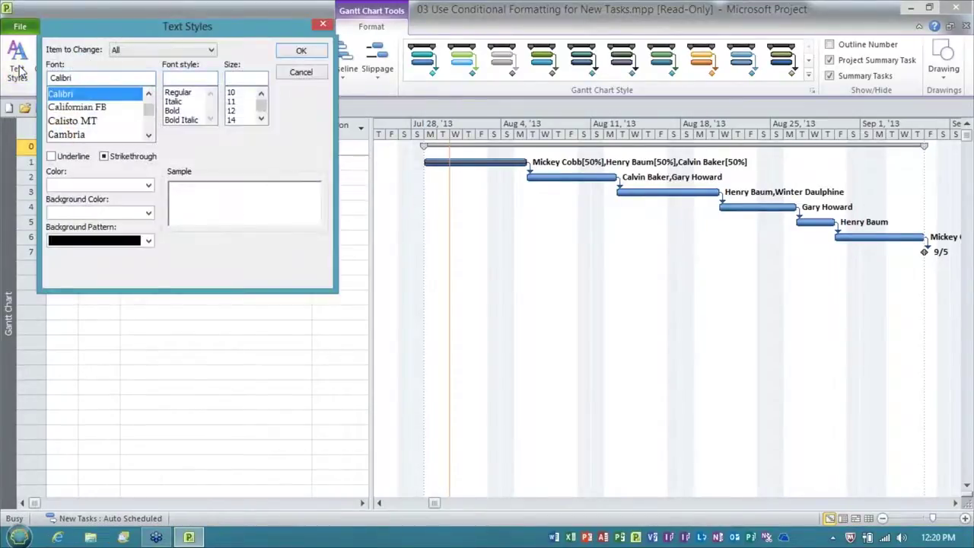
{"action": "left_click_drag", "start_coordinate": [213, 30], "coordinate": [327, 36]}
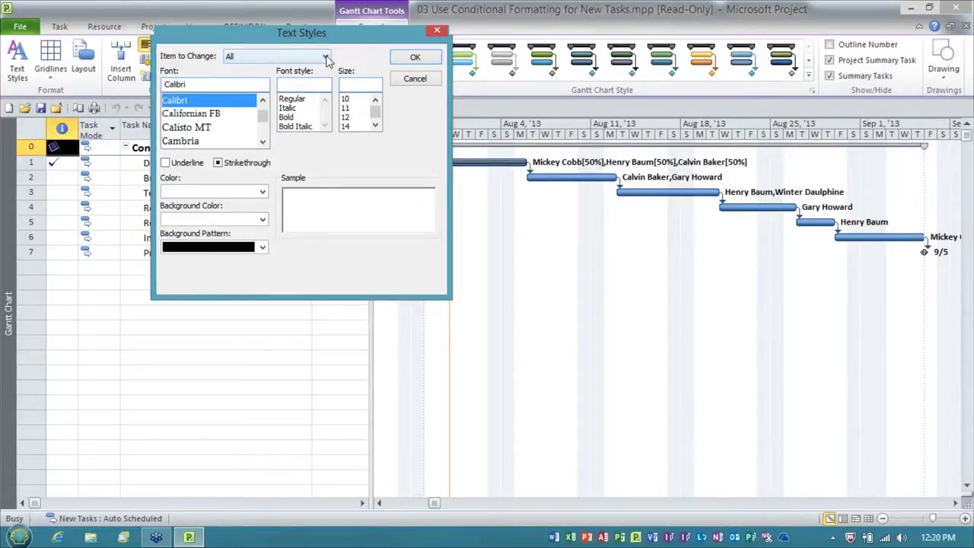
Step: Expand the Item to Change dropdown in the Text Styles dialog
{"action": "left_click", "coordinate": [327, 60]}
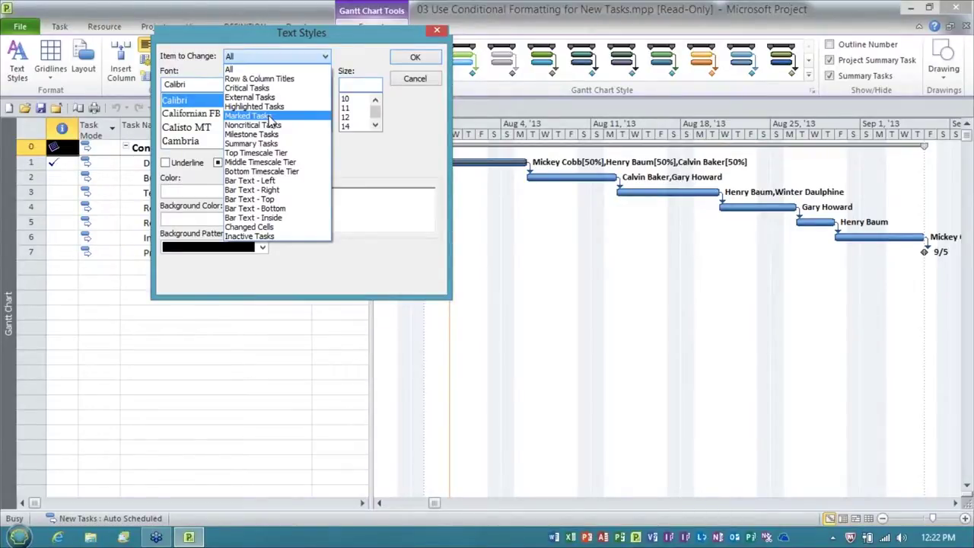
Step: Give Marked Tasks a Light Green background colour in Text Styles and apply it
{"action": "left_click", "coordinate": [271, 116]}
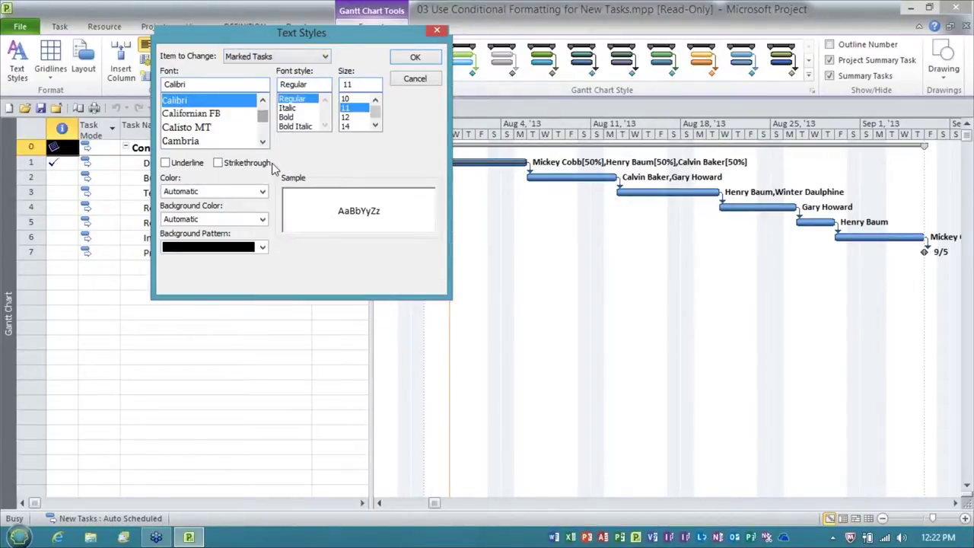
{"action": "left_click", "coordinate": [263, 219]}
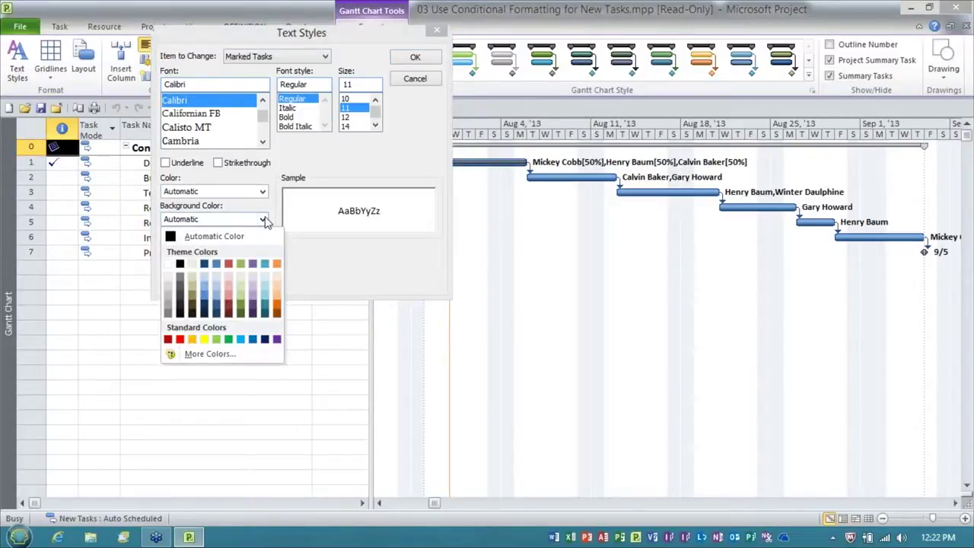
{"action": "left_click", "coordinate": [215, 339]}
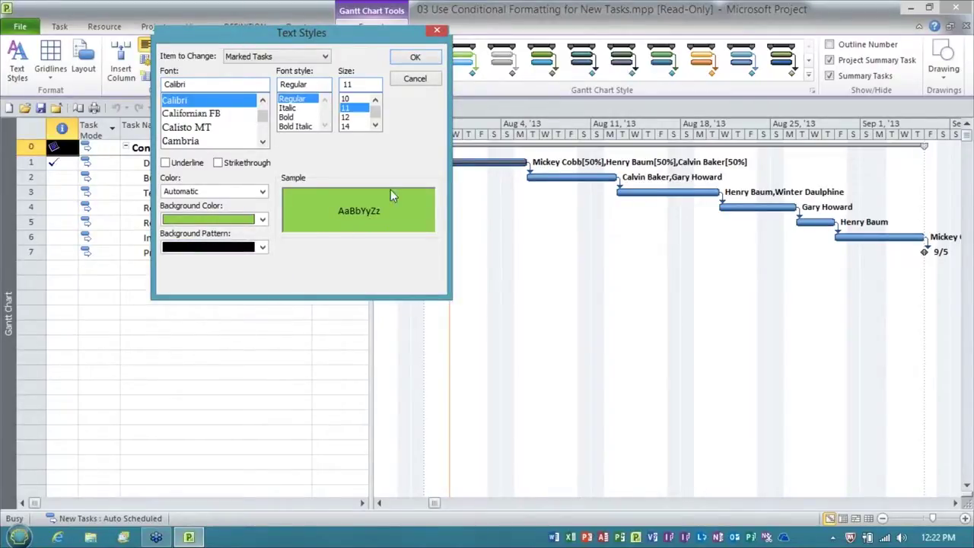
{"action": "left_click", "coordinate": [417, 59]}
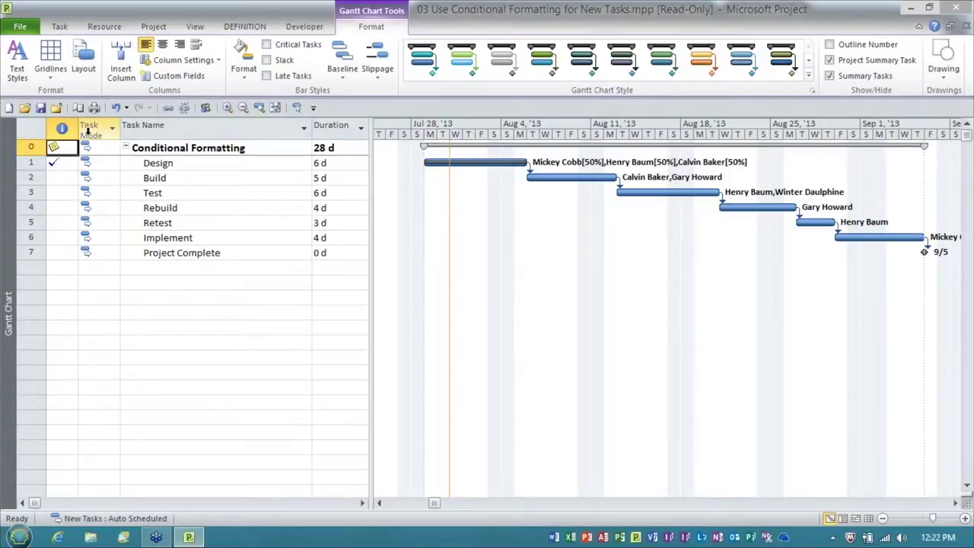
Step: Insert a column using the 'marked' field to the left of the Task Mode column
{"action": "mouse_move", "coordinate": [90, 127]}
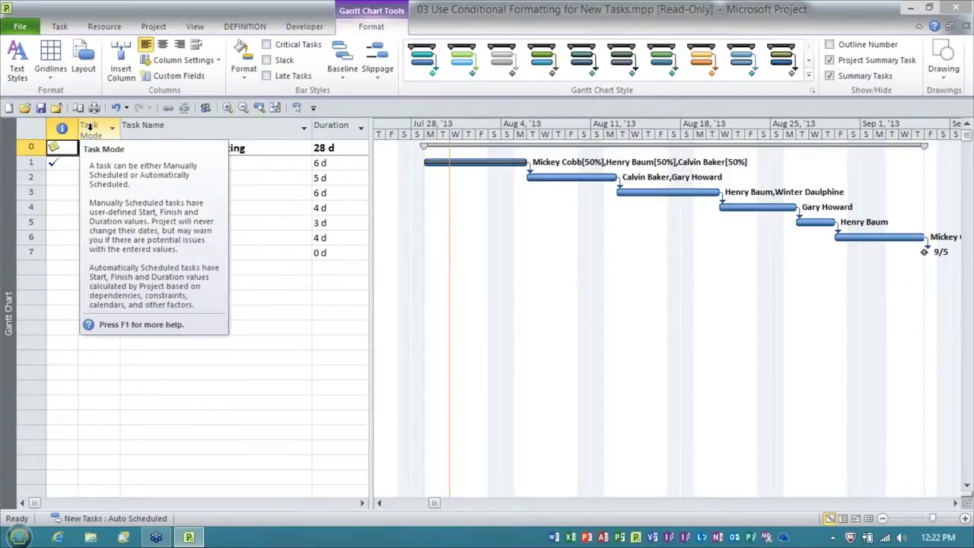
{"action": "right_click", "coordinate": [89, 127]}
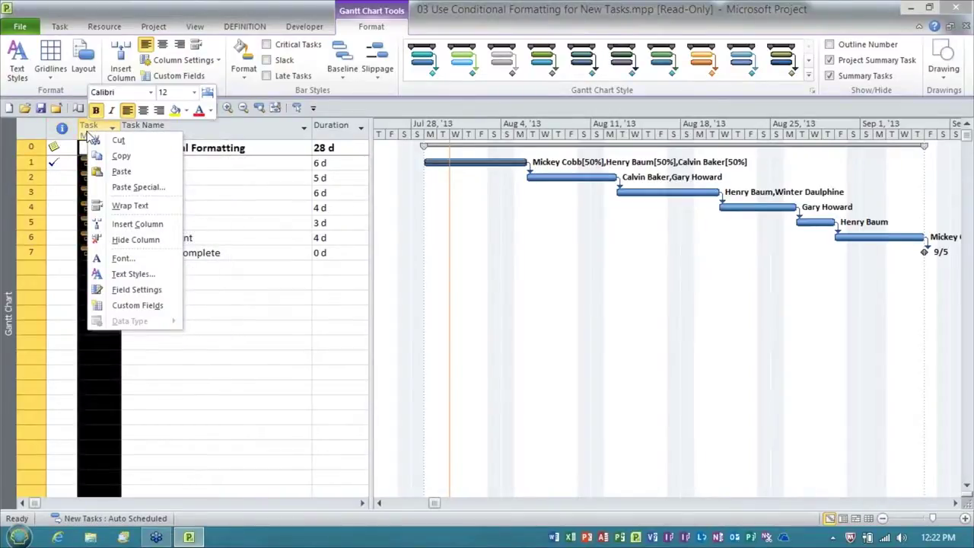
{"action": "left_click", "coordinate": [154, 226]}
{"action": "type", "text": "marked"}
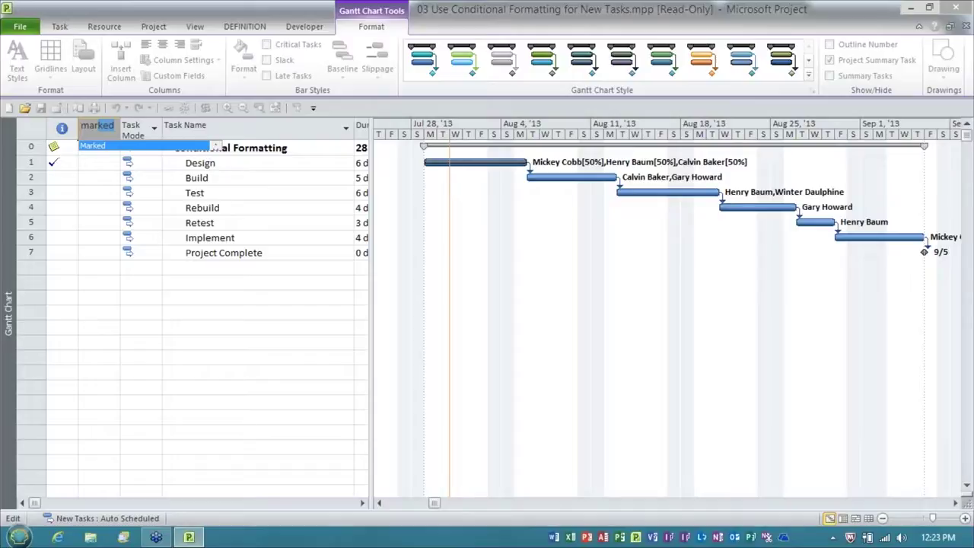
{"action": "key", "text": "Return"}
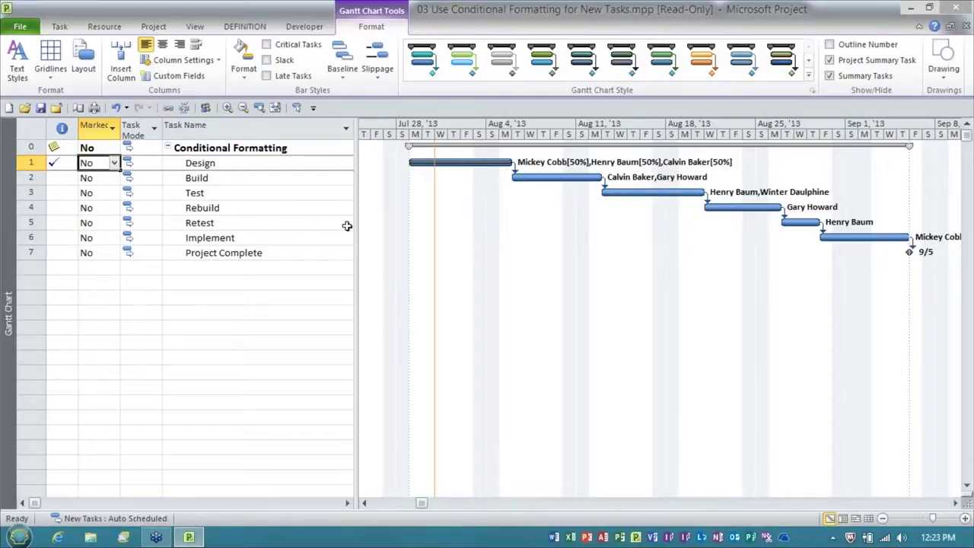
Step: Widen the task table to reveal Duration, select the Rebuild task, then narrow the table slightly
{"action": "left_click_drag", "start_coordinate": [355, 223], "coordinate": [423, 224]}
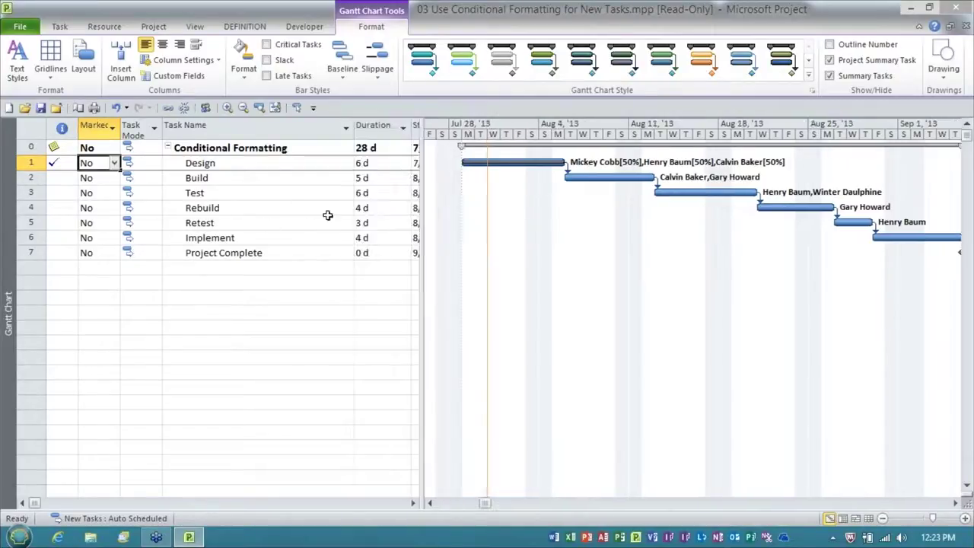
{"action": "left_click", "coordinate": [256, 208]}
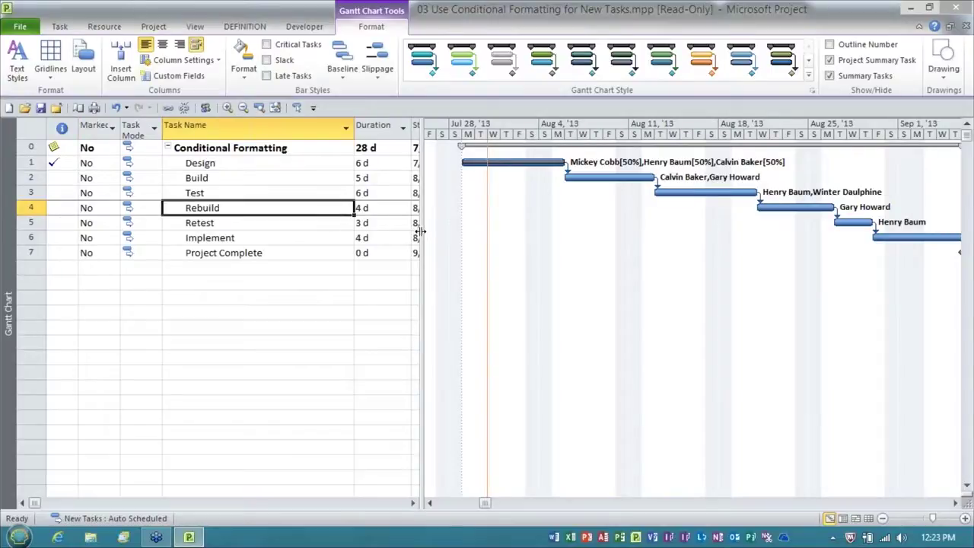
{"action": "left_click_drag", "start_coordinate": [419, 231], "coordinate": [411, 231]}
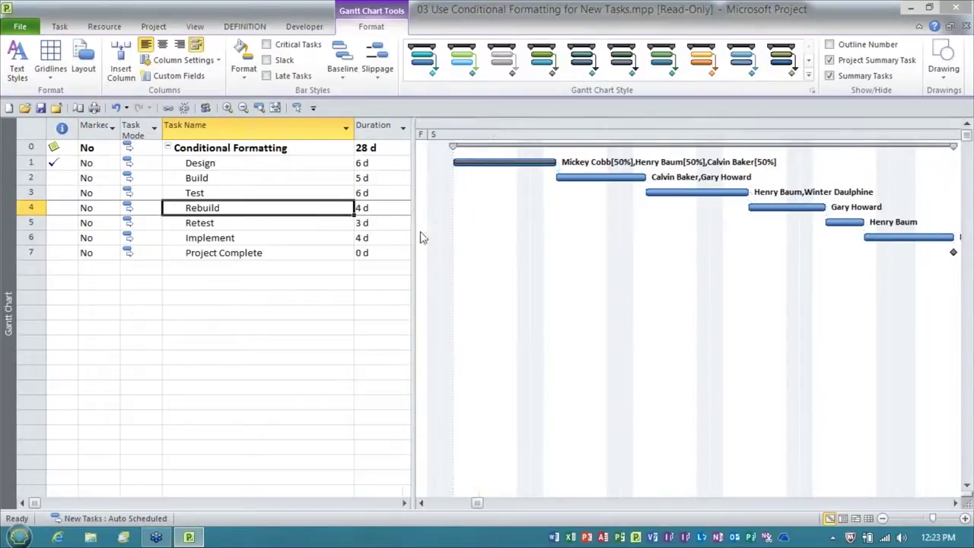
Step: Change the Marked value from No to Yes for the Rebuild and Retest tasks
{"action": "left_click", "coordinate": [89, 208]}
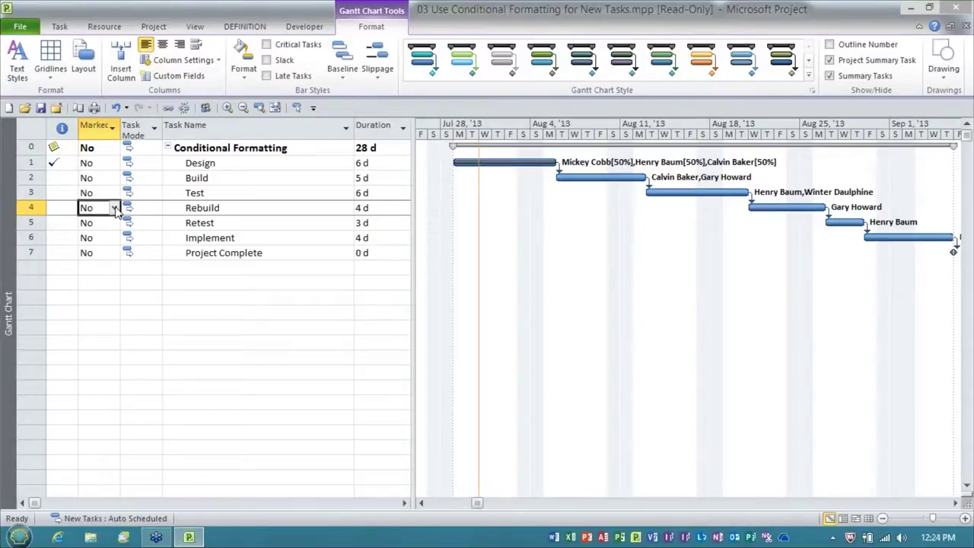
{"action": "left_click", "coordinate": [114, 208]}
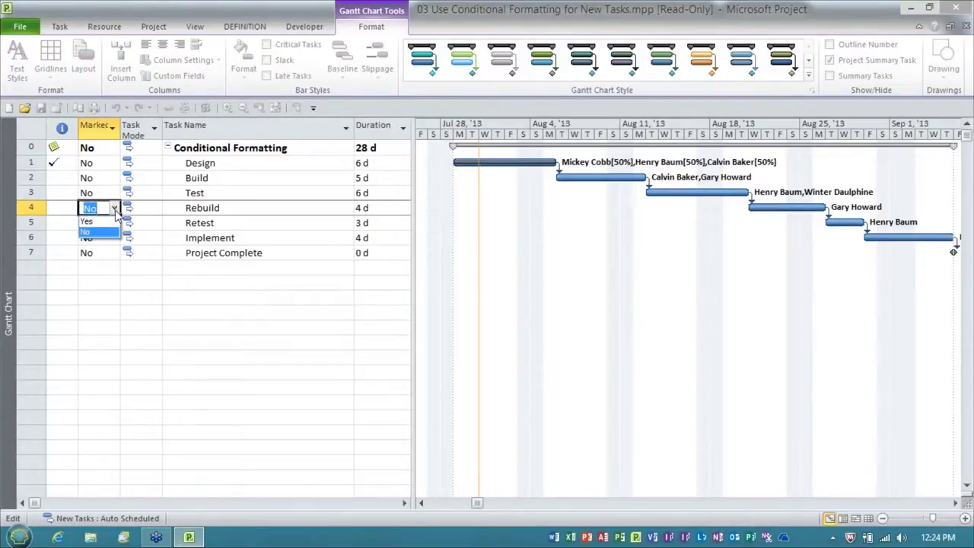
{"action": "left_click", "coordinate": [104, 221]}
{"action": "left_click", "coordinate": [104, 223]}
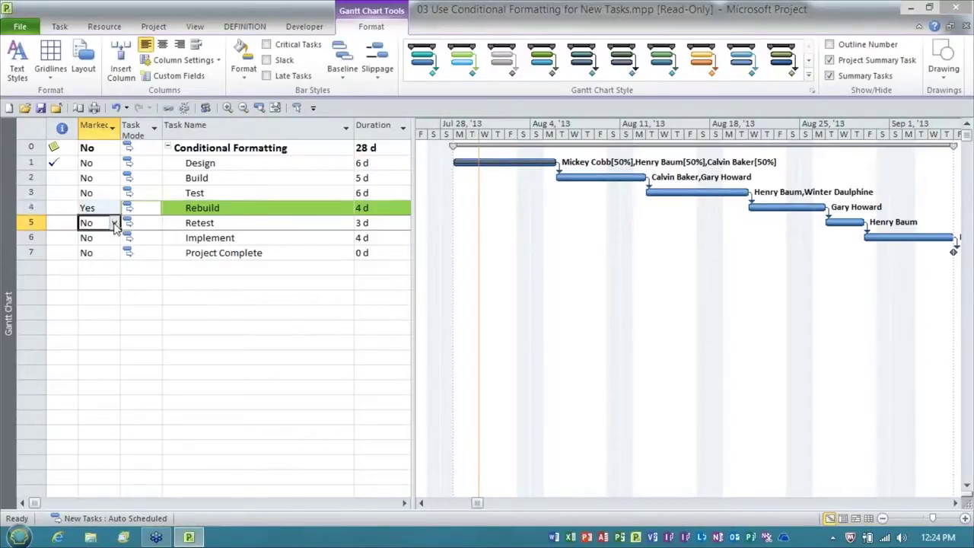
{"action": "left_click", "coordinate": [114, 223]}
{"action": "left_click", "coordinate": [105, 237]}
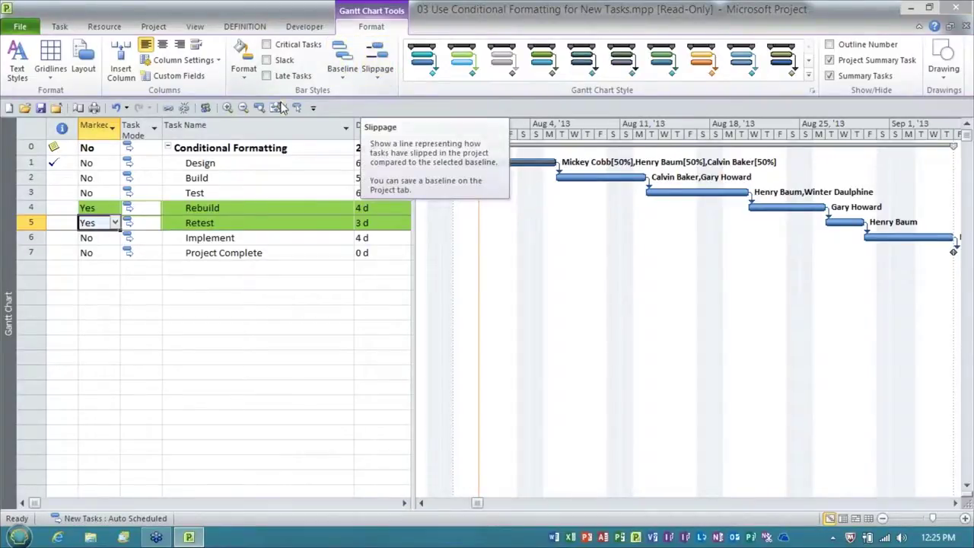
Step: Switch the ribbon to the View commands
{"action": "left_click", "coordinate": [184, 27]}
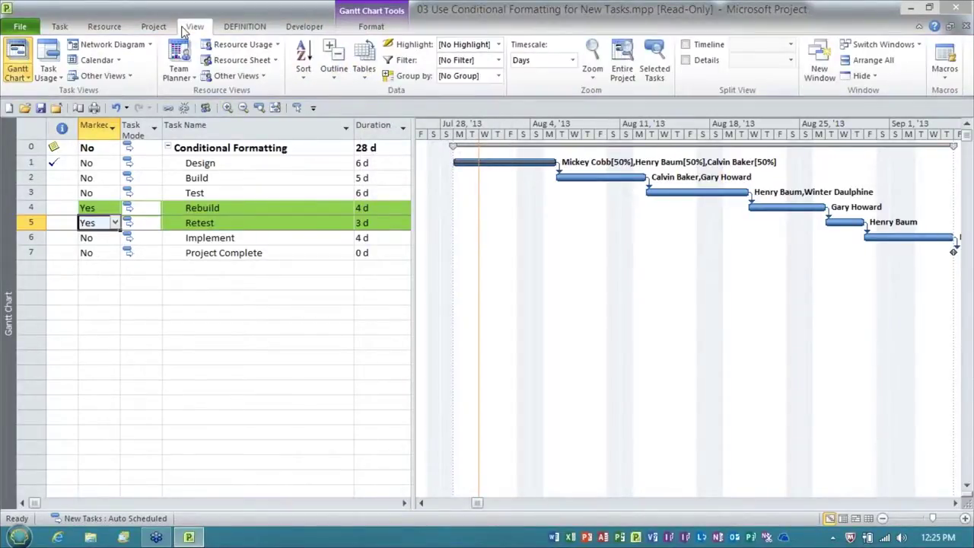
Step: Reset the Gantt Chart view to default, confirming with Yes, then select the Rebuild row
{"action": "left_click", "coordinate": [23, 79]}
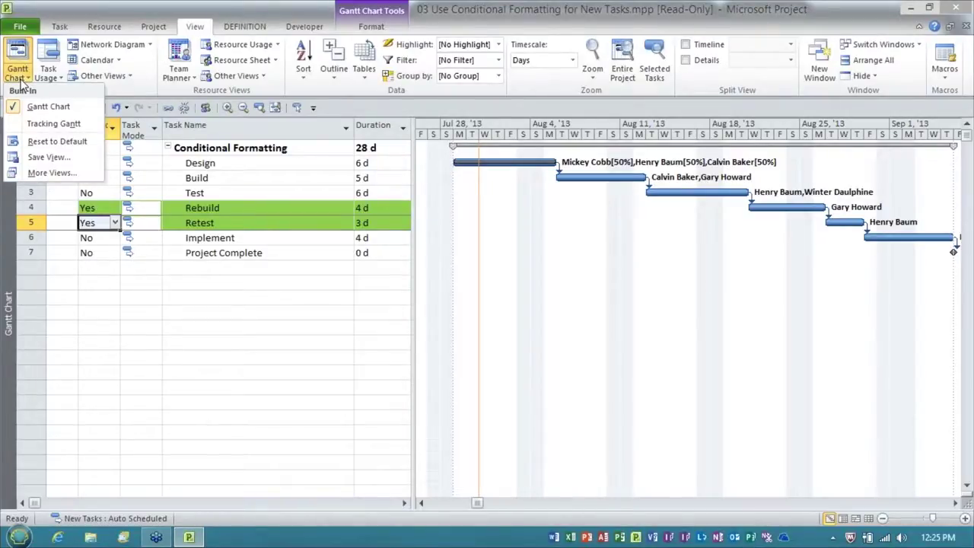
{"action": "left_click", "coordinate": [57, 142]}
{"action": "left_click", "coordinate": [460, 324]}
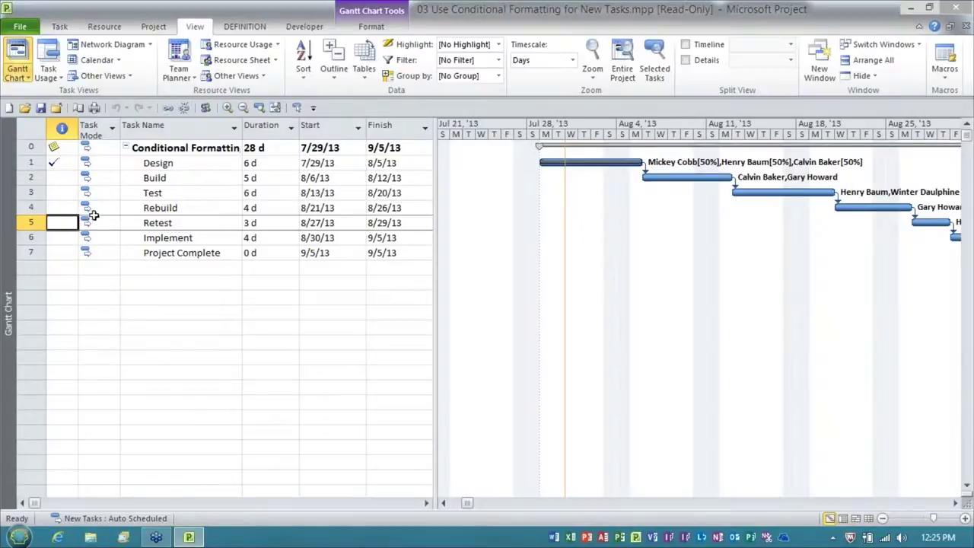
{"action": "left_click", "coordinate": [31, 208]}
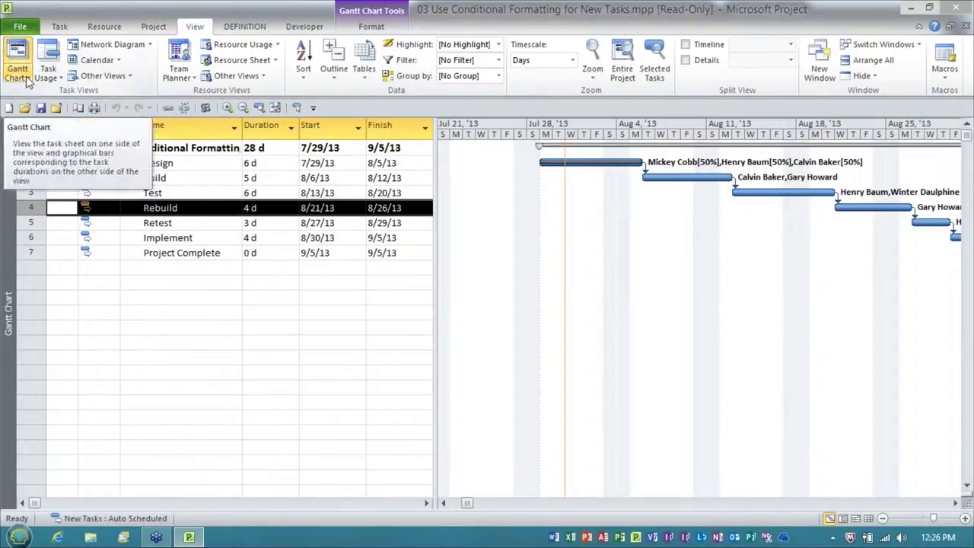
Step: Open the Gantt Chart view dropdown from the Task ribbon
{"action": "left_click", "coordinate": [63, 26]}
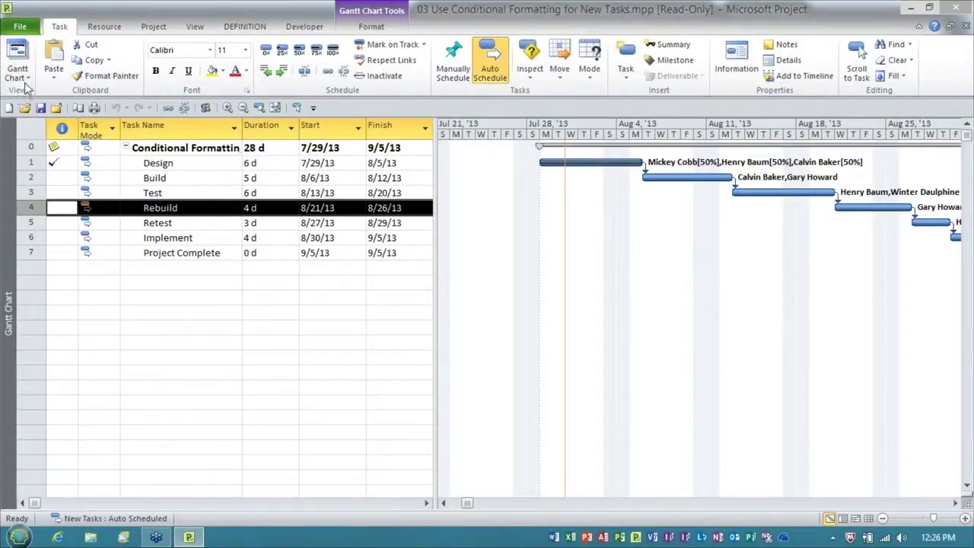
{"action": "left_click", "coordinate": [26, 79]}
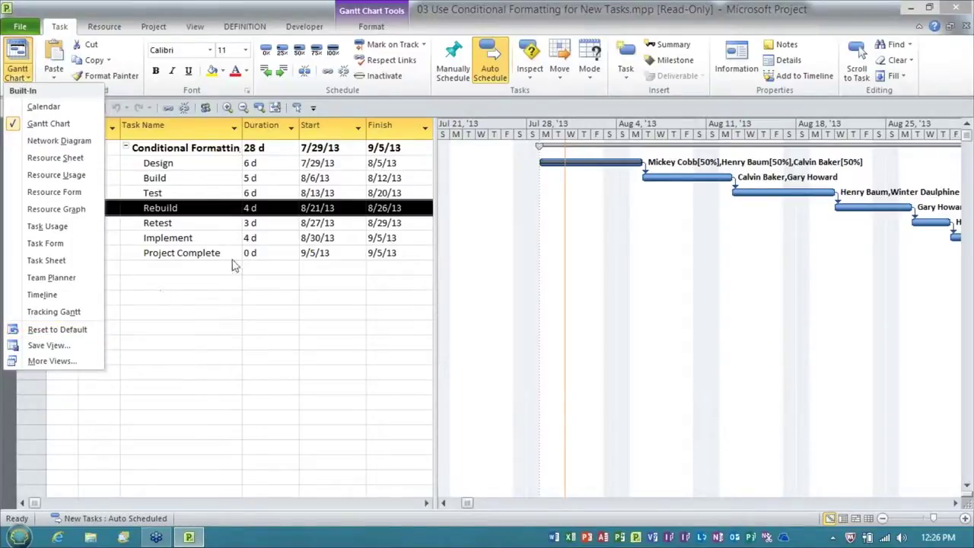
Step: Check in Text Styles that Marked Tasks now has an Automatic background, then cancel
{"action": "left_click", "coordinate": [211, 219]}
{"action": "left_click", "coordinate": [373, 29]}
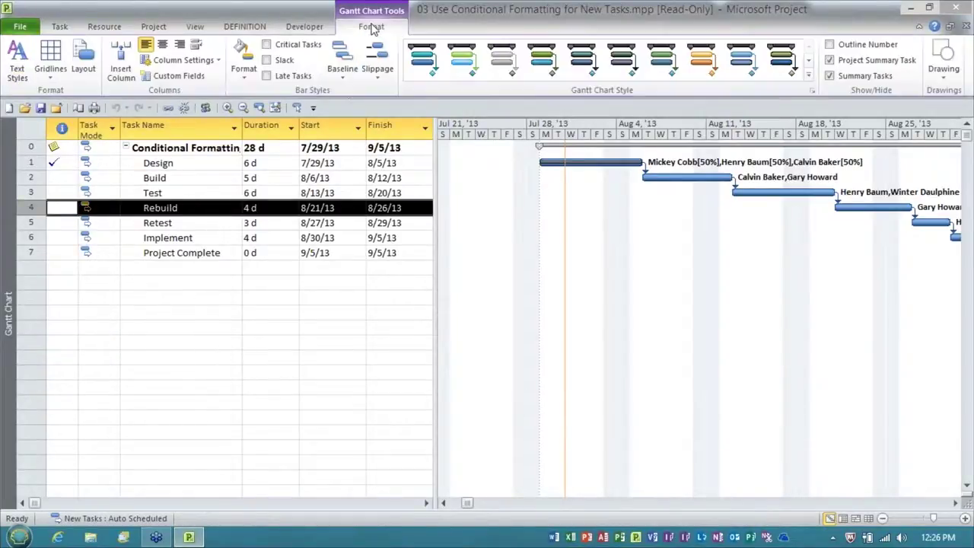
{"action": "left_click", "coordinate": [19, 73]}
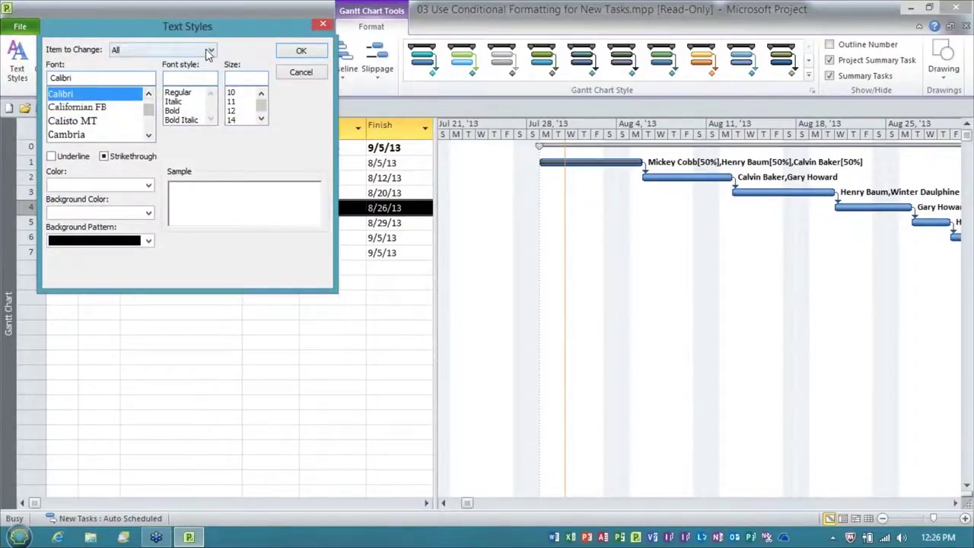
{"action": "left_click", "coordinate": [209, 51]}
{"action": "left_click", "coordinate": [173, 113]}
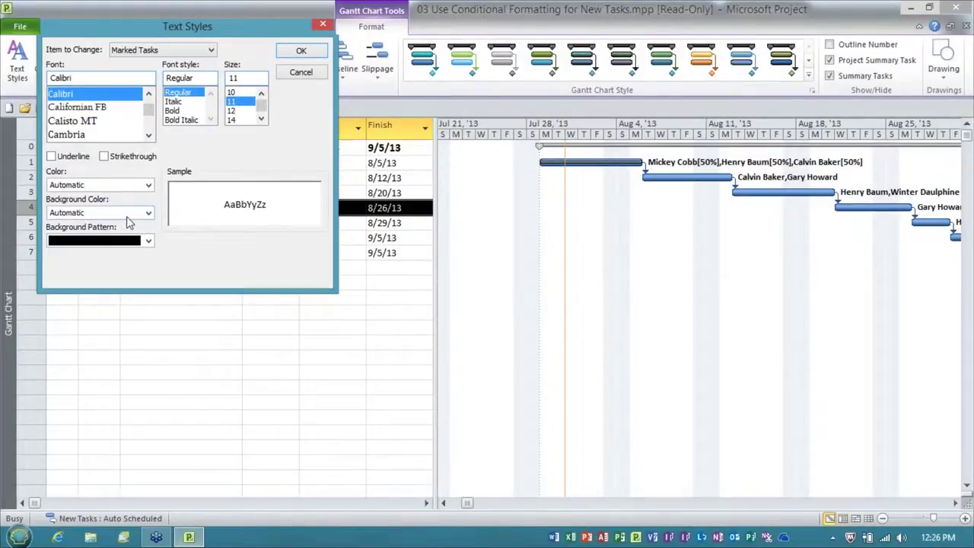
{"action": "left_click", "coordinate": [301, 75]}
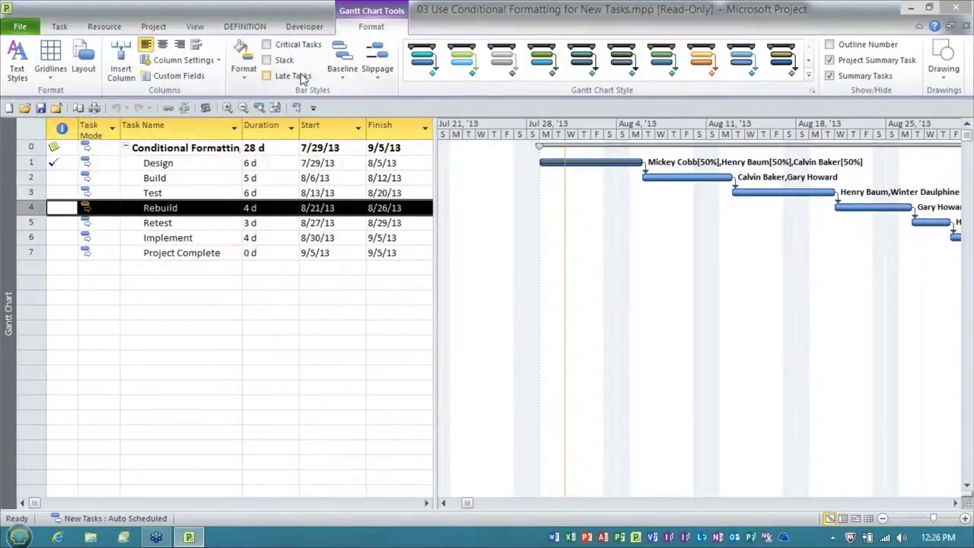